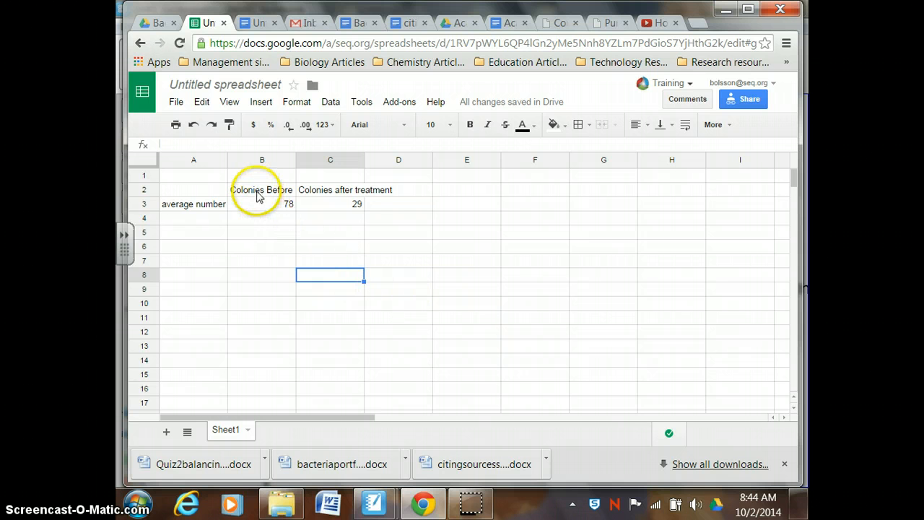
- Start a chart from cells B2:C3 and choose the recommended column chart type for it
drag(257, 194, 339, 210)
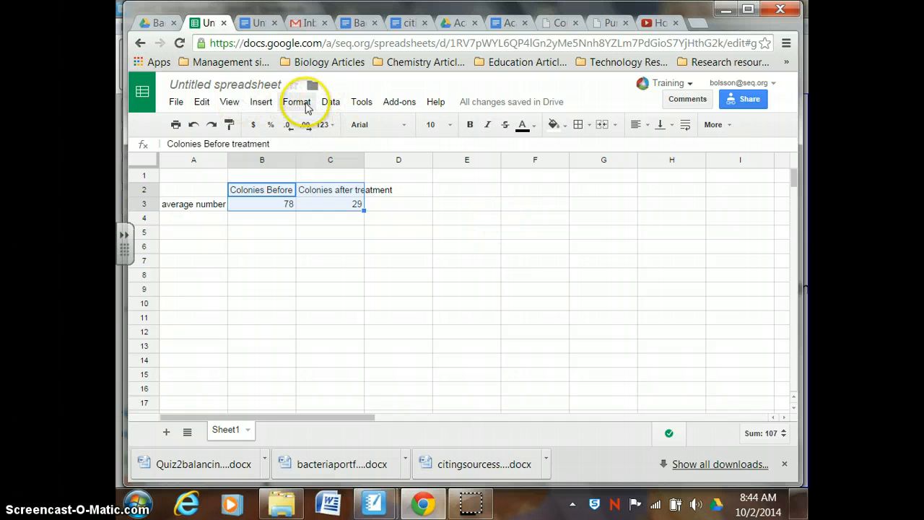
click(256, 105)
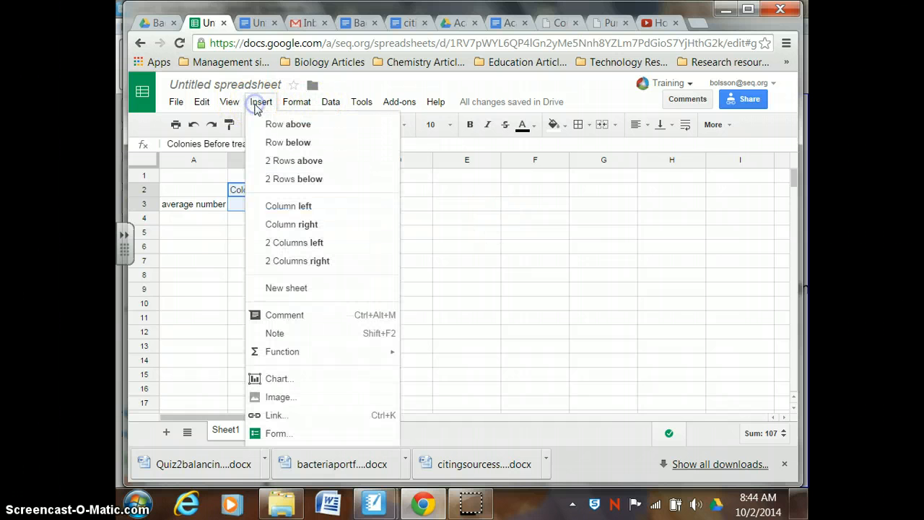
click(275, 381)
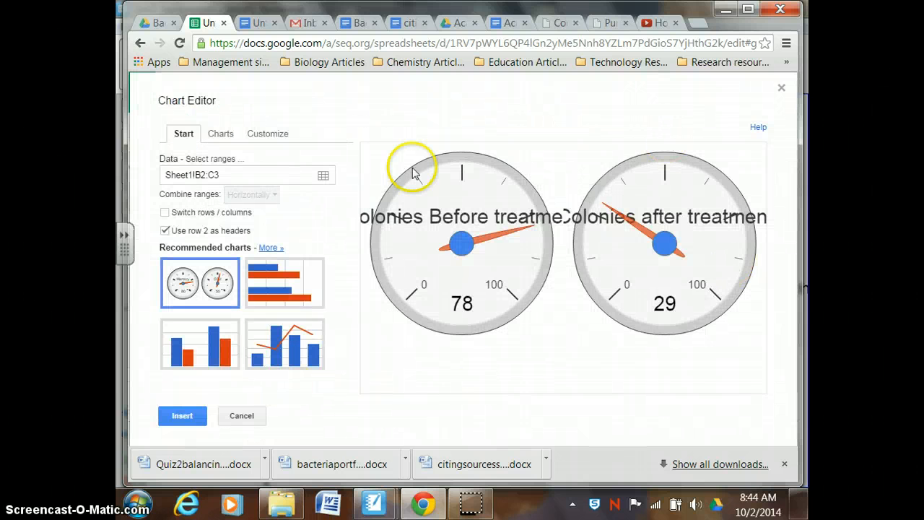
click(274, 270)
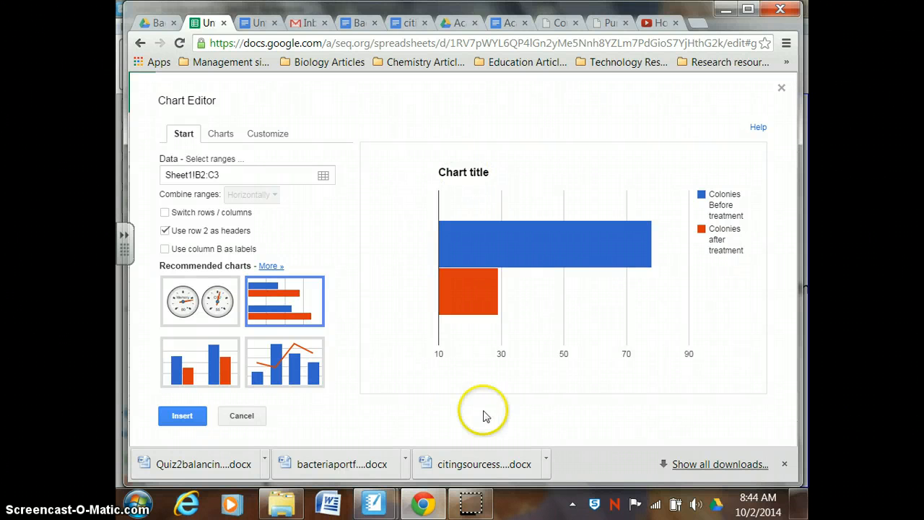
click(209, 366)
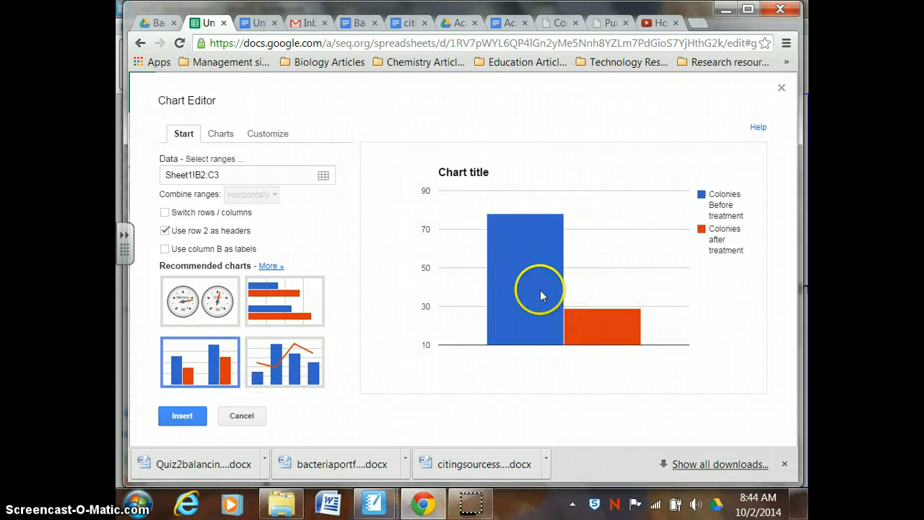
mouse_move(527, 288)
mouse_move(605, 326)
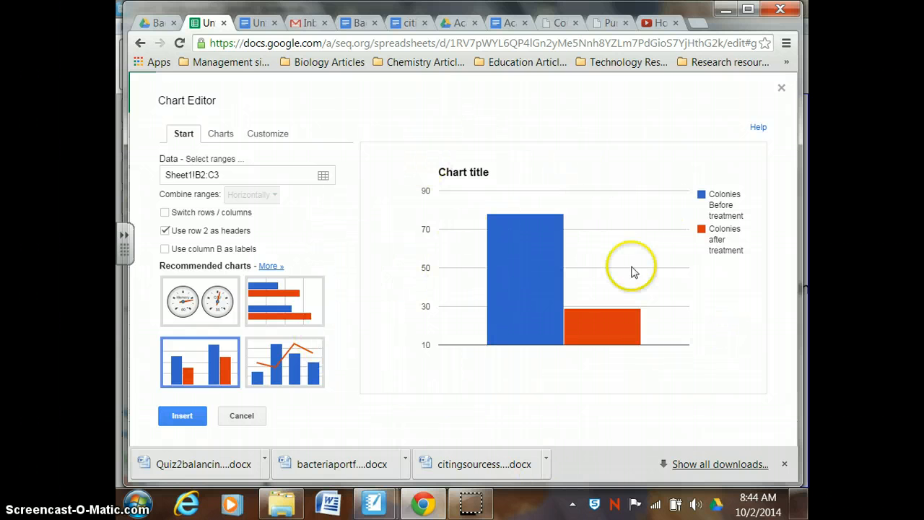
- Set the chart title to "Figure 3: The Average Number of Colonies before and after Treatment"
click(265, 135)
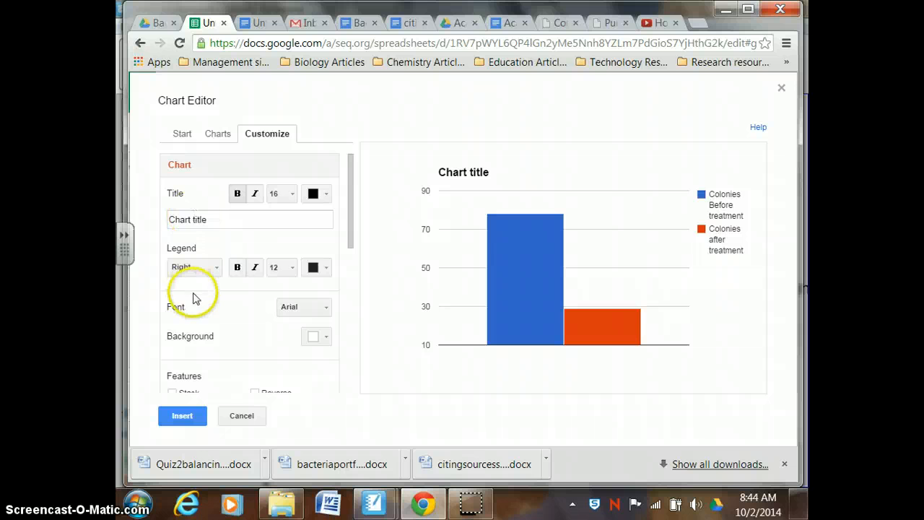
click(208, 223)
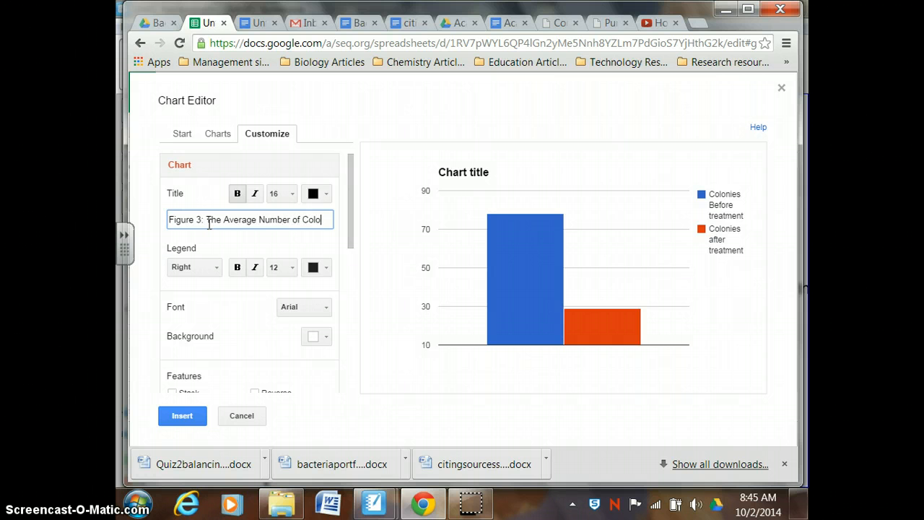
text(nies bef)
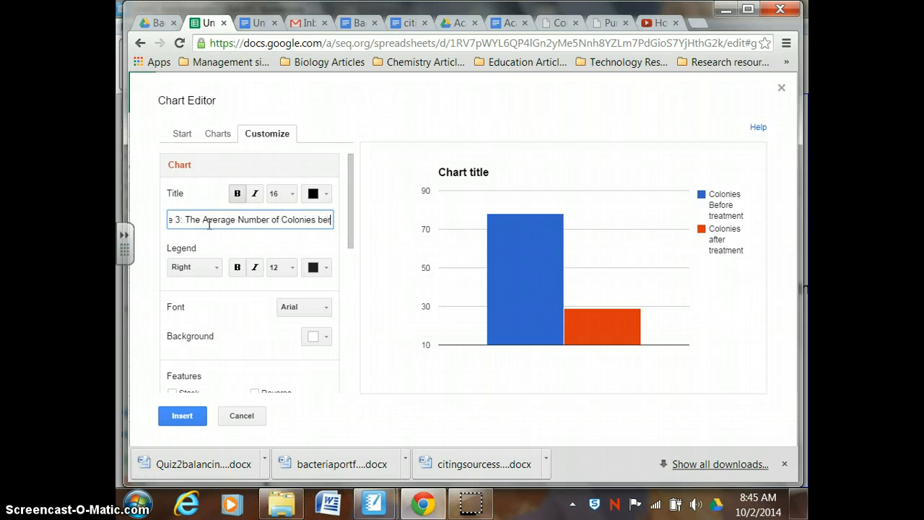
text(ore and after)
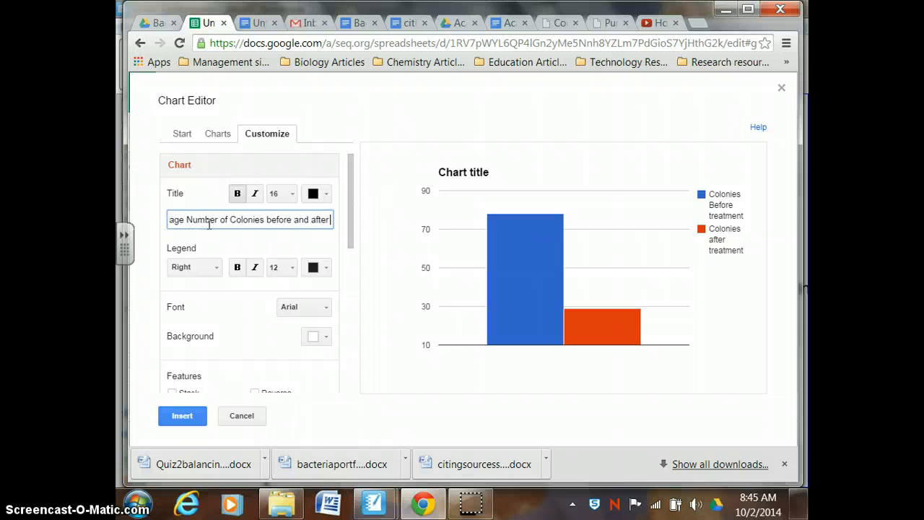
text( Treatment)
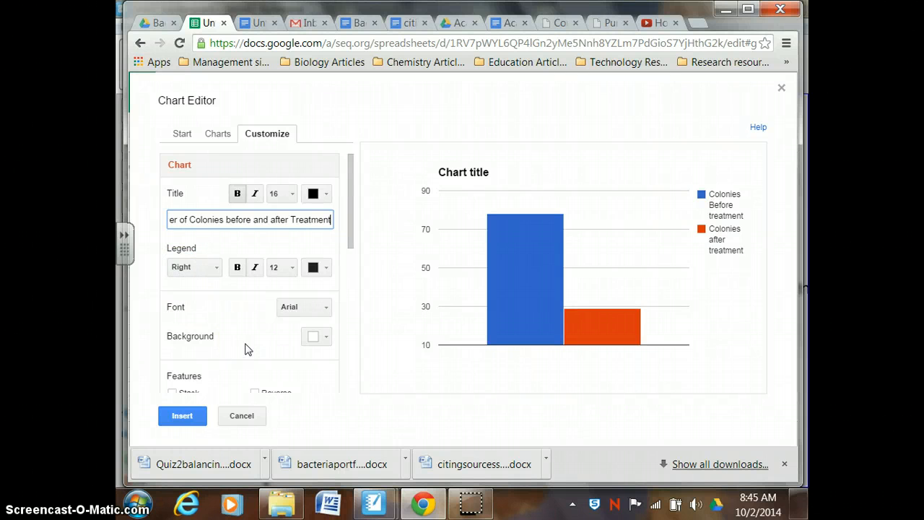
click(203, 252)
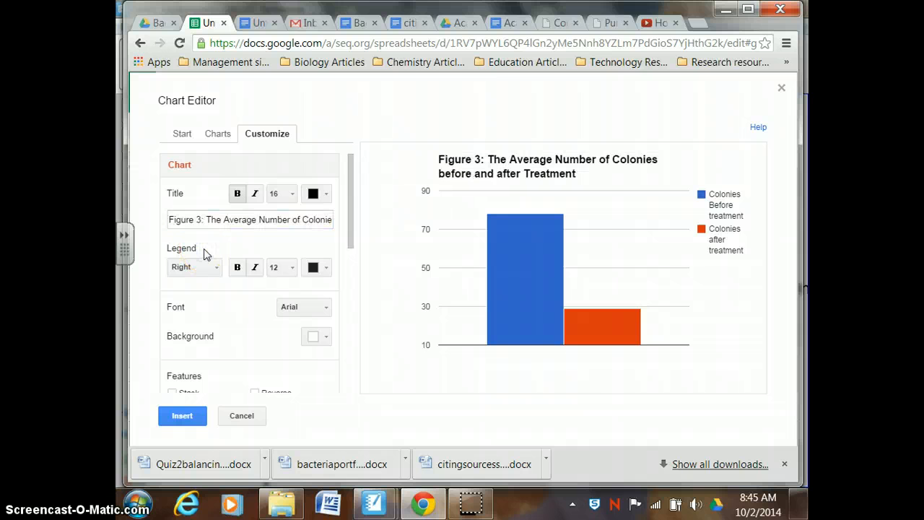
drag(206, 252, 474, 192)
click(525, 226)
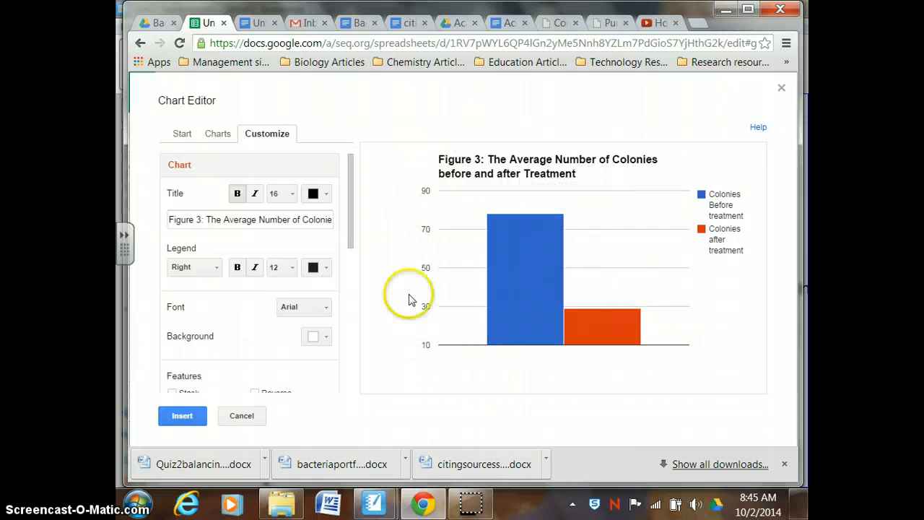
- Set the left vertical axis title to "Number of Bacteria Colonies"
click(352, 179)
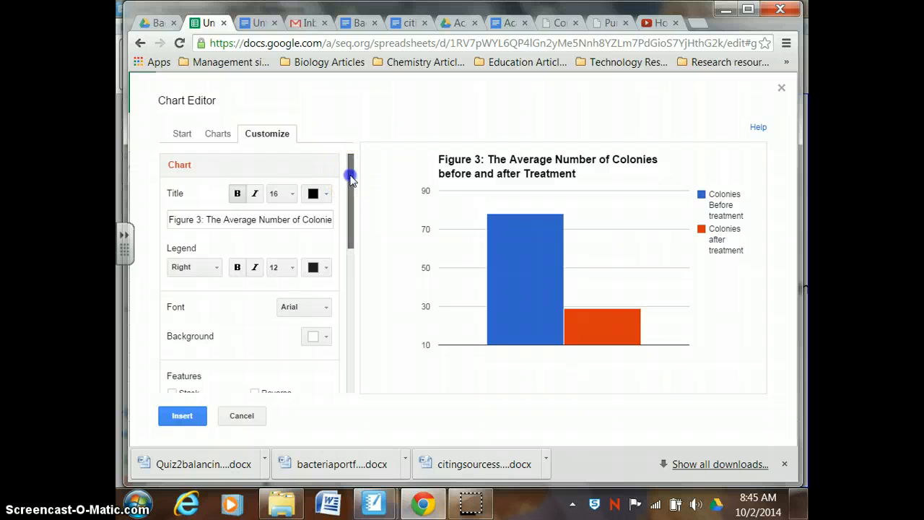
drag(350, 180, 351, 269)
click(276, 225)
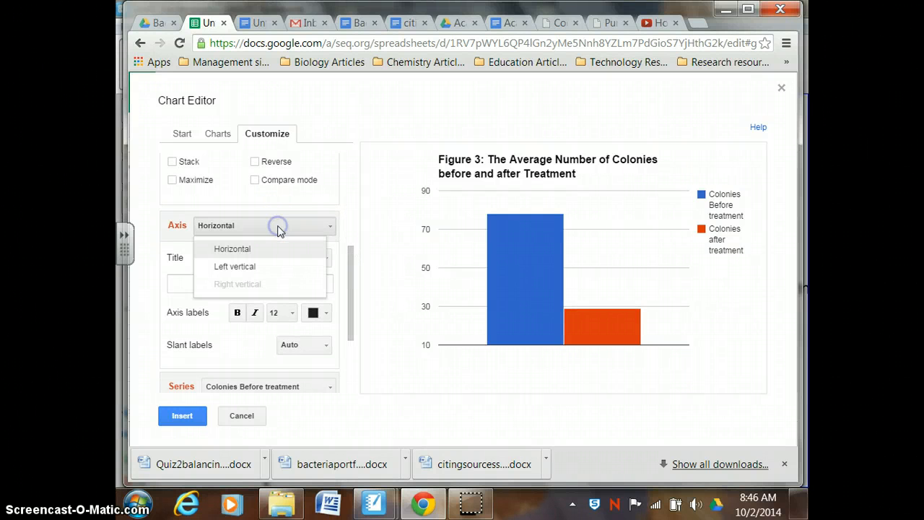
click(242, 266)
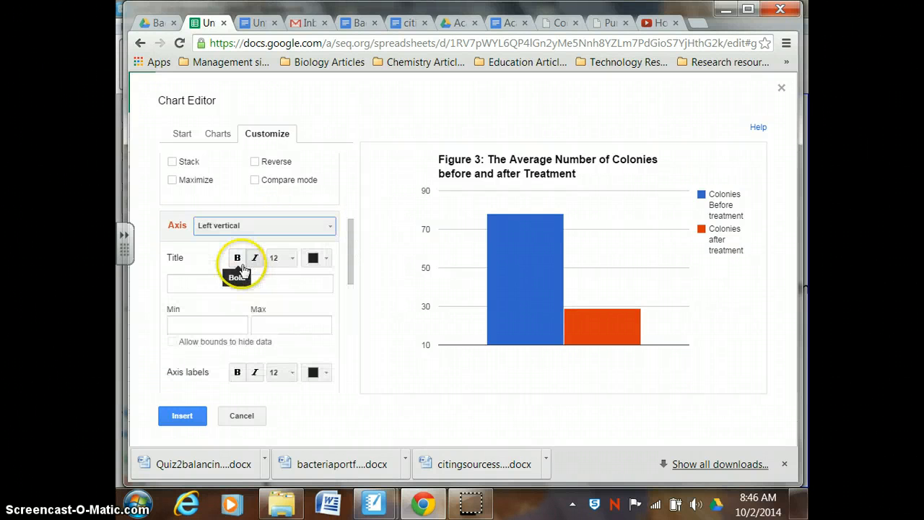
click(201, 281)
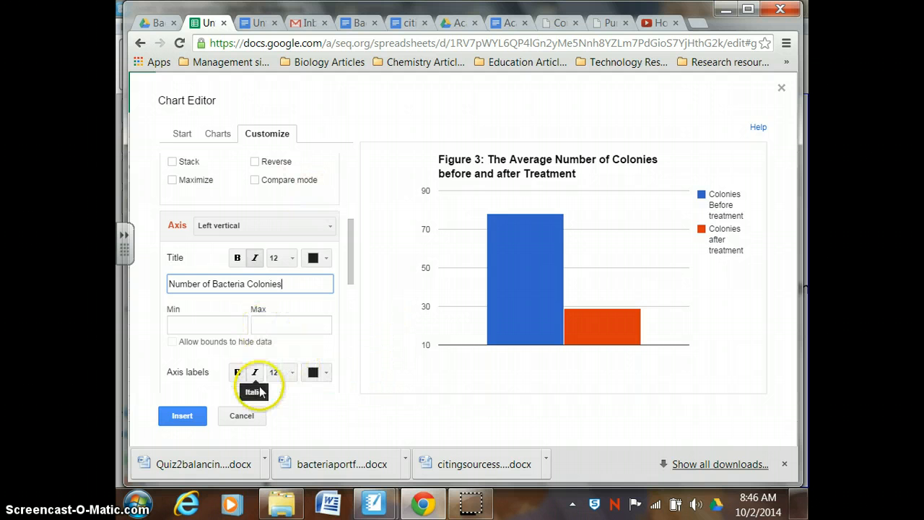
click(427, 415)
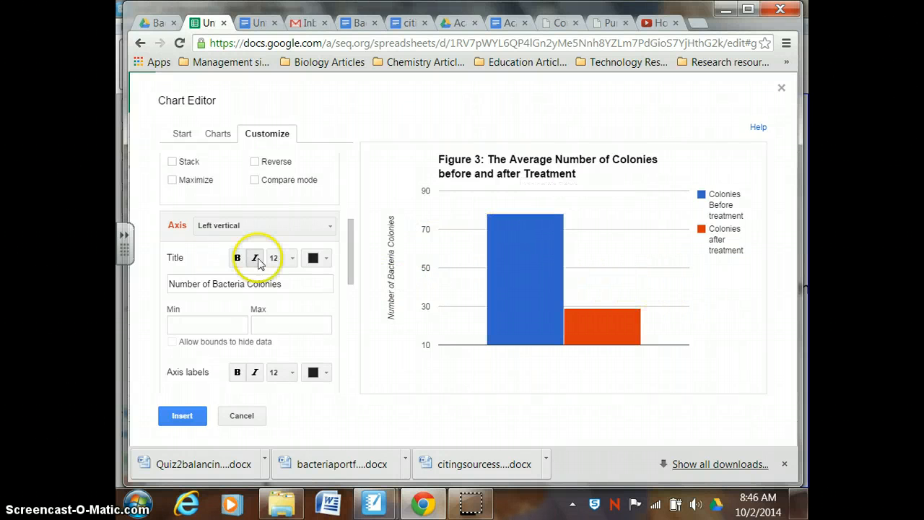
- Insert the configured column chart into the sheet and copy it
click(183, 416)
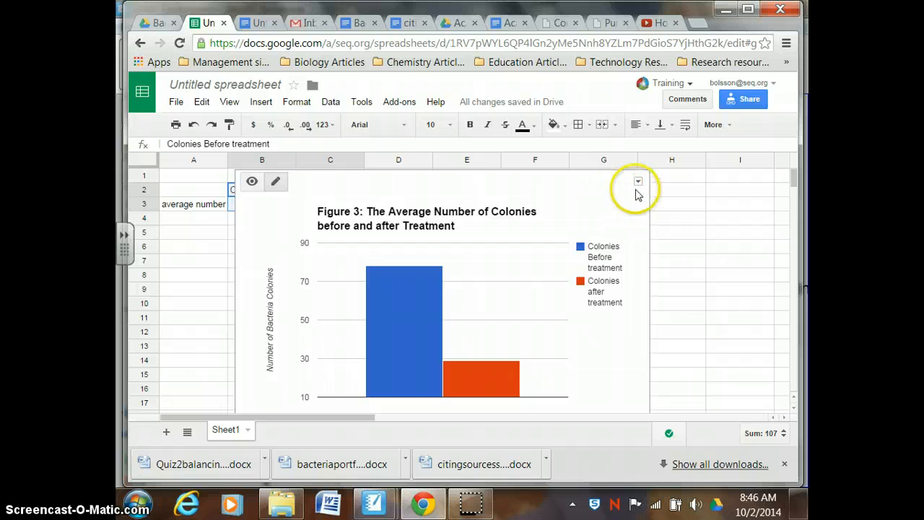
click(638, 182)
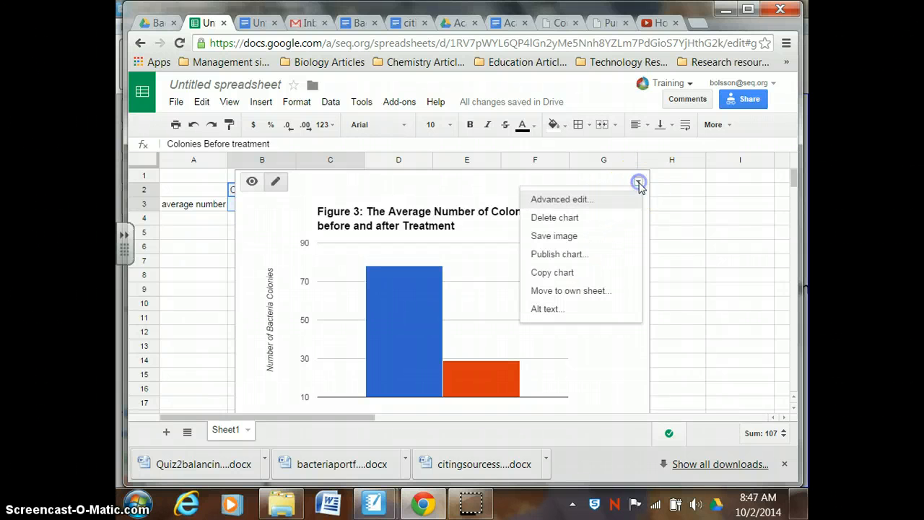
click(569, 273)
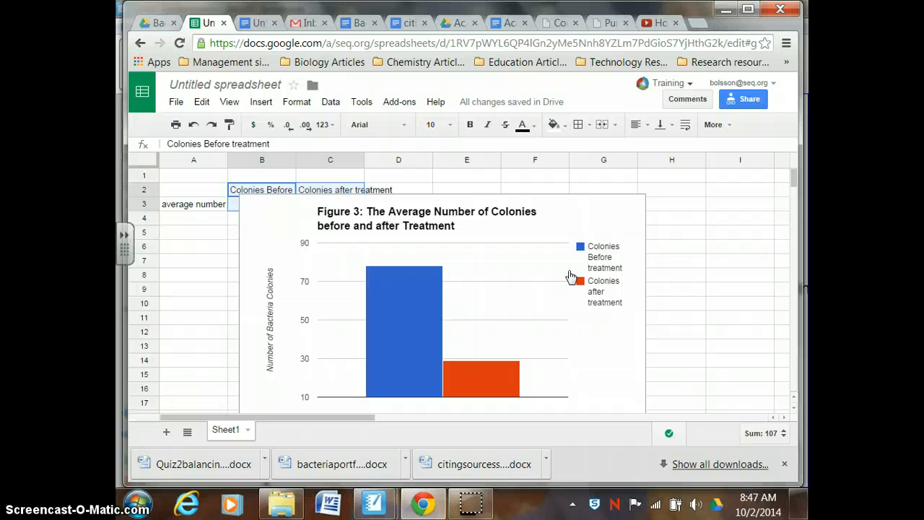
- Switch to the "Bad Apples Spoiling the Good Bacteria" document and close its Cite a Source sidebar
click(259, 23)
click(378, 288)
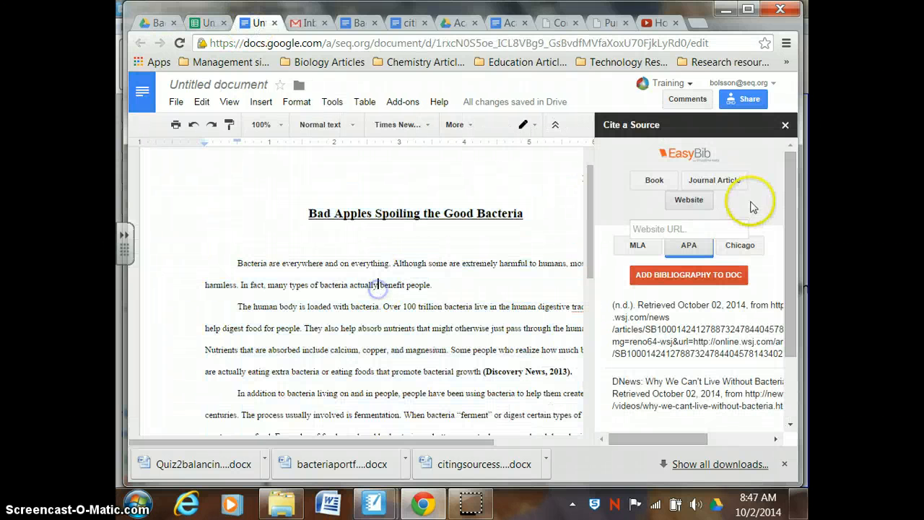
click(786, 127)
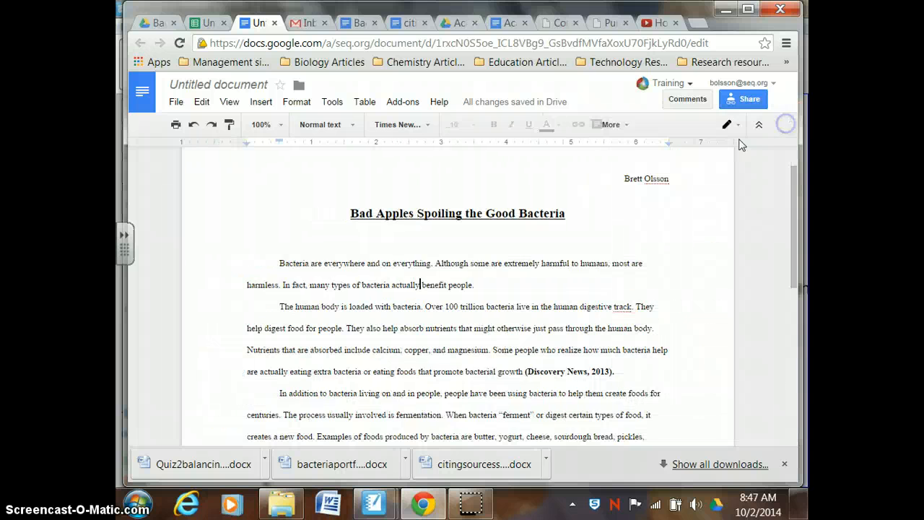
- Add a "Data:" line a few lines below the essay's final paragraph, before References, and start a new line under it
drag(789, 193, 789, 287)
click(547, 380)
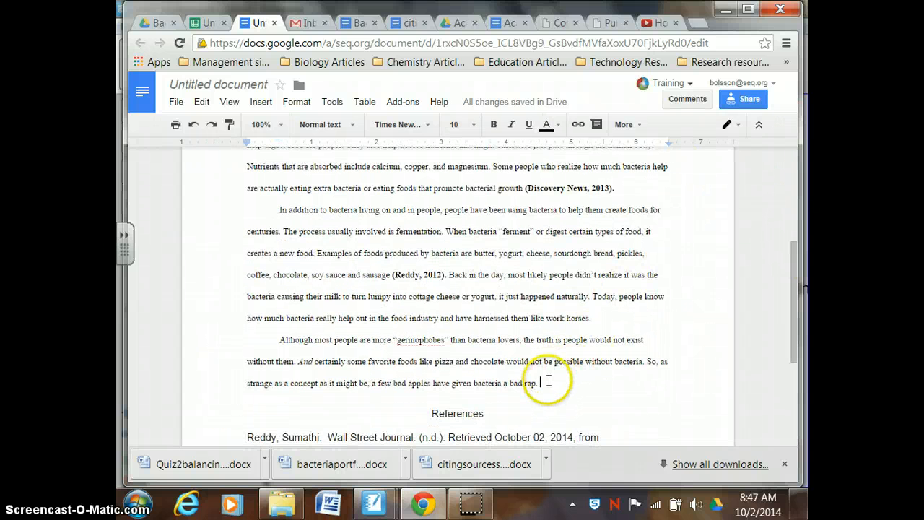
key(Return)
key(Return)
key(Return)
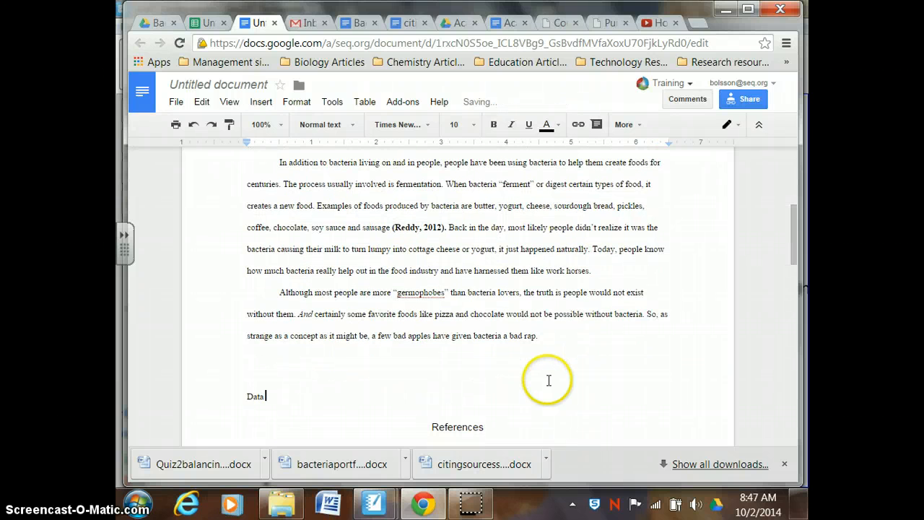
text(Data:)
key(Return)
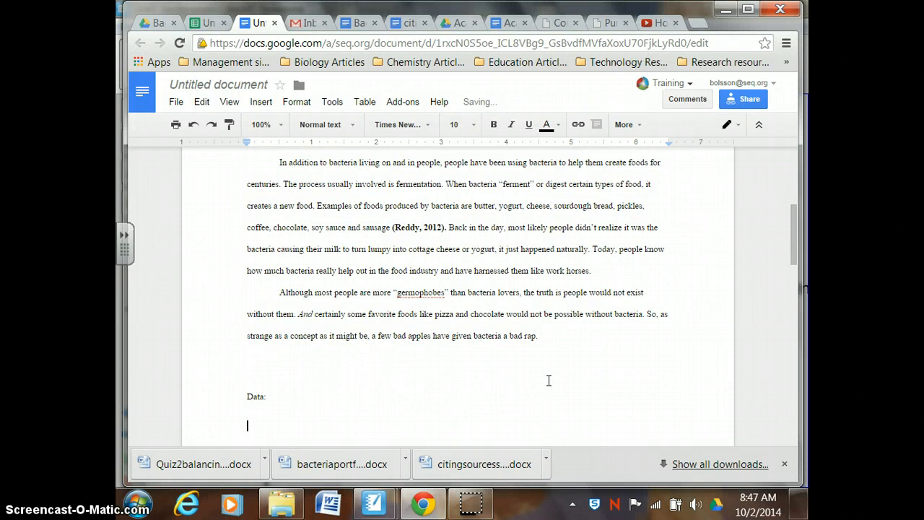
- Paste the copied chart on the empty line below "Data:"
click(362, 433)
click(254, 427)
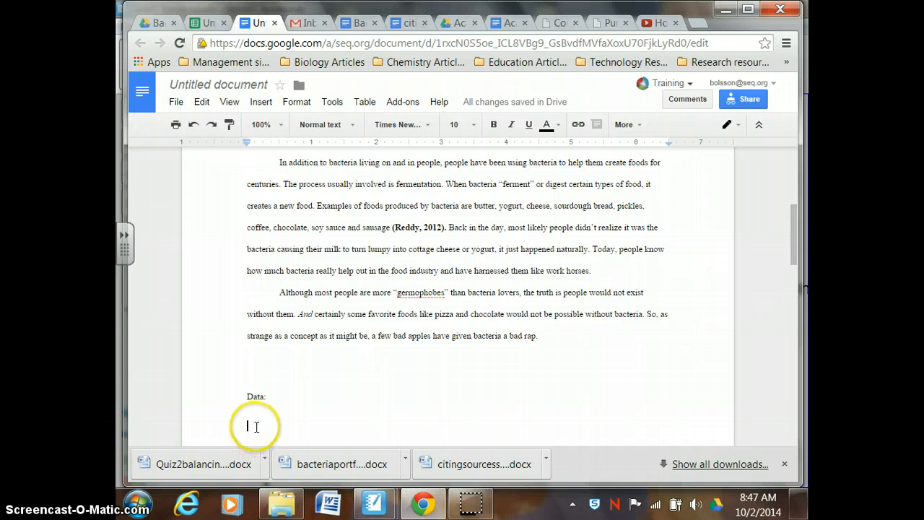
right_click(256, 427)
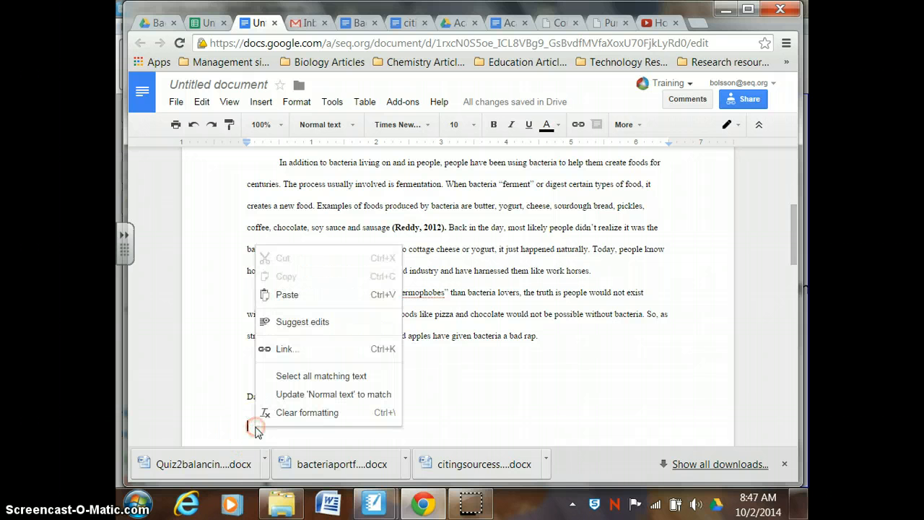
click(288, 294)
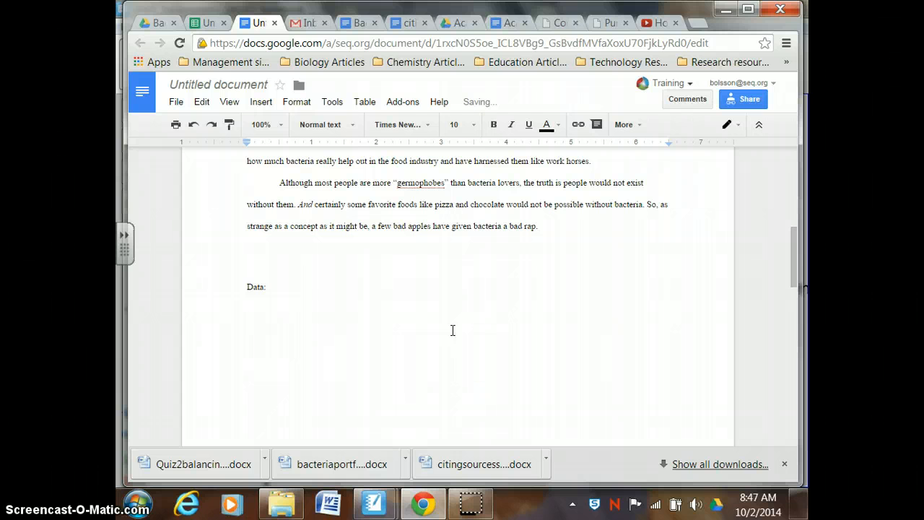
click(795, 257)
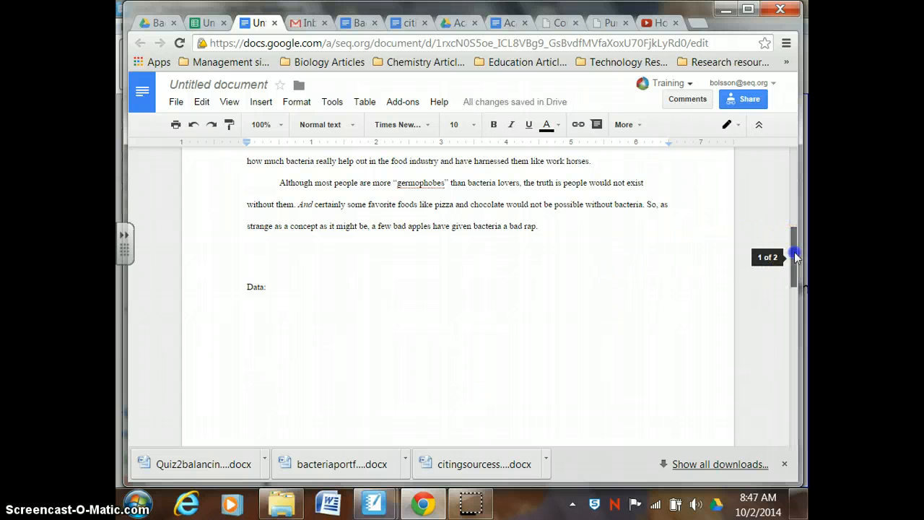
mouse_move(794, 256)
mouse_down()
mouse_move(803, 343)
mouse_move(793, 272)
mouse_up()
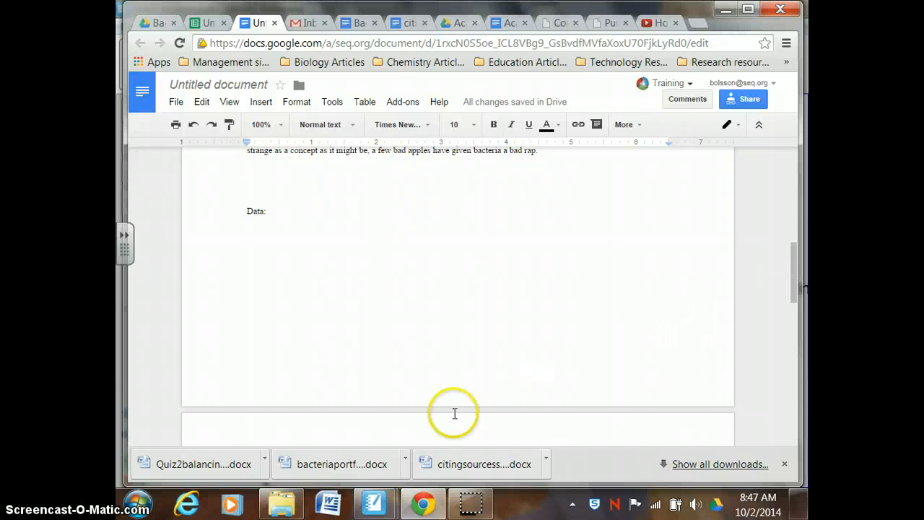
mouse_move(470, 508)
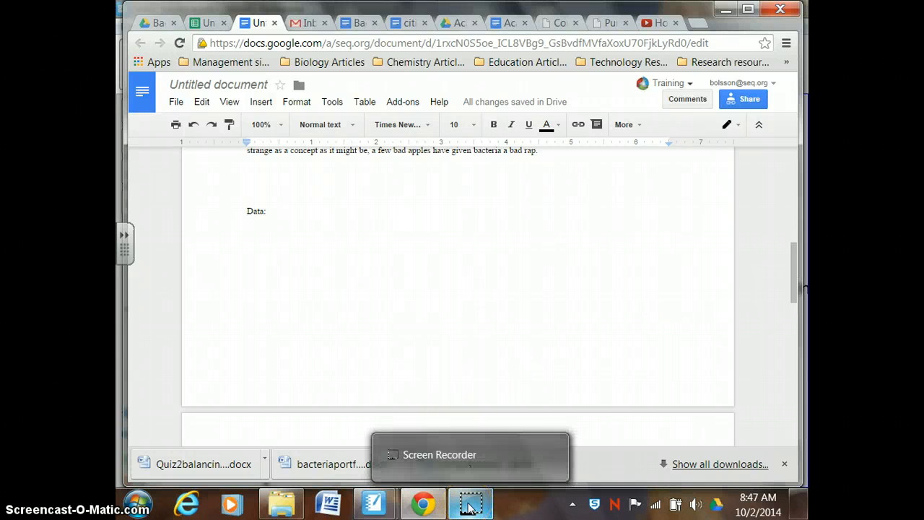